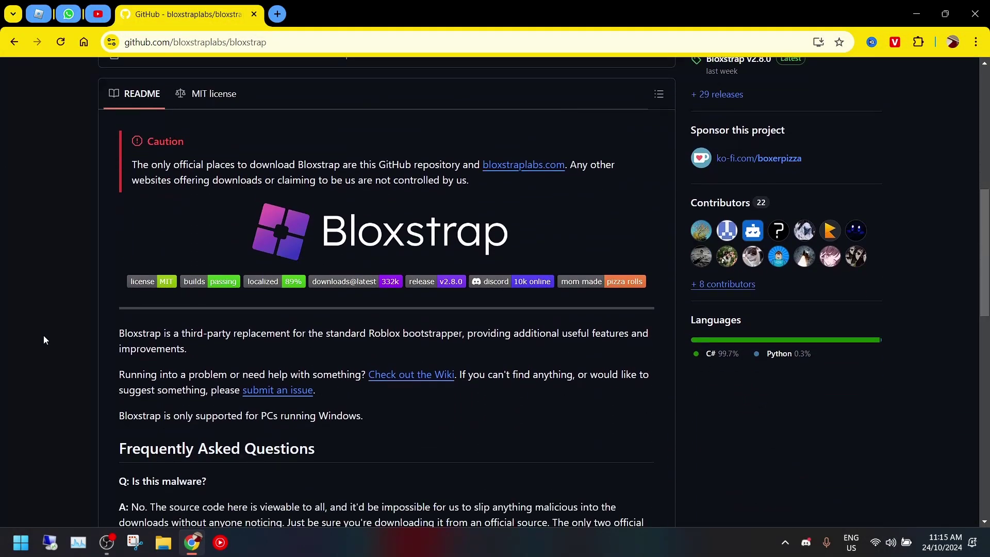
# Skim the Bloxstrap README, open the releases page from its latest-downloads badge and review the v2.8.0 release notes.
pyautogui.scroll(-1, 44, 339)
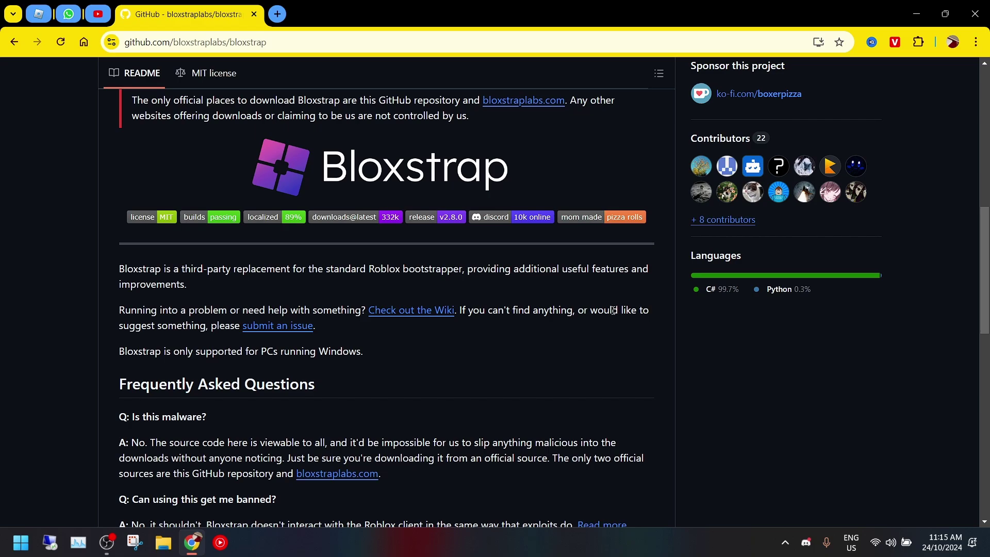
pyautogui.scroll(-10, 564, 359)
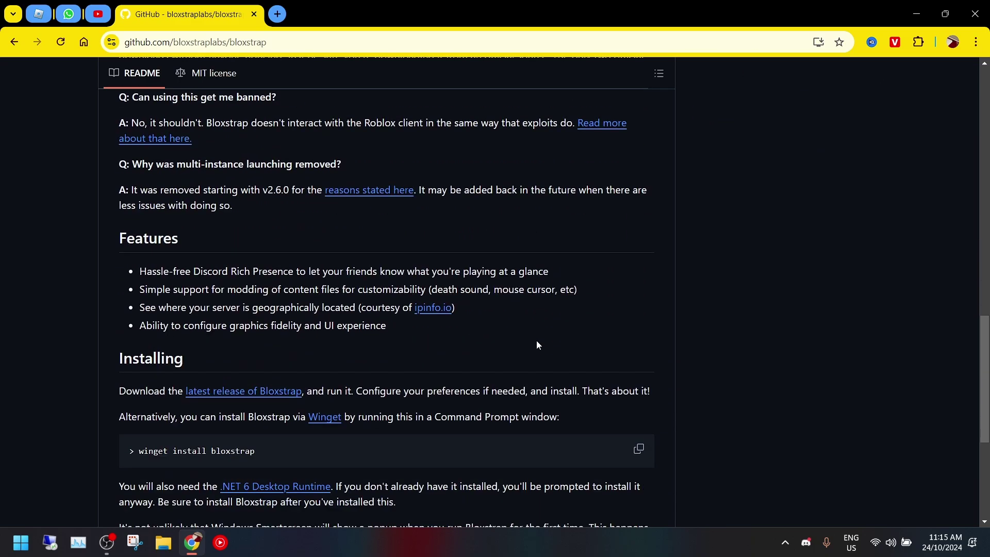
pyautogui.scroll(9, 538, 344)
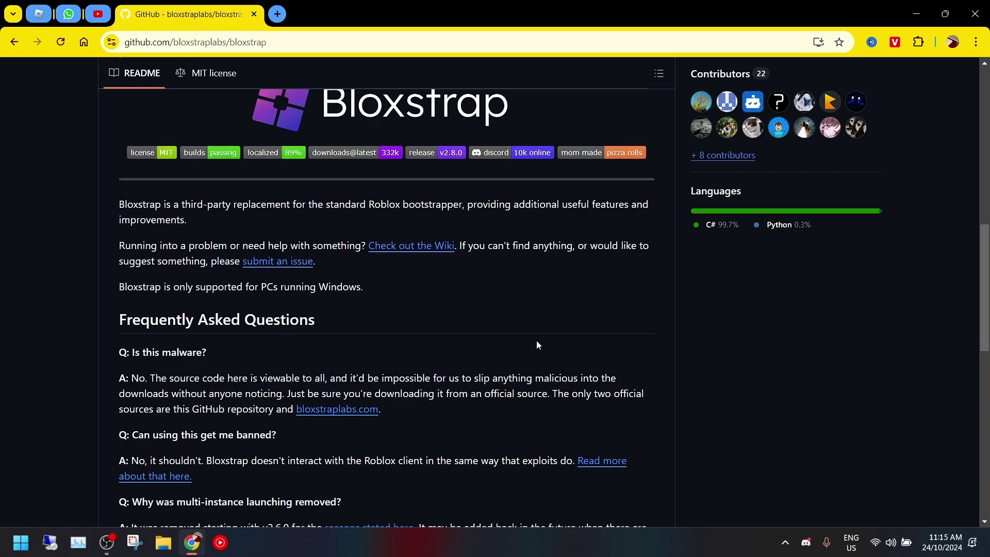
pyautogui.scroll(3, 536, 342)
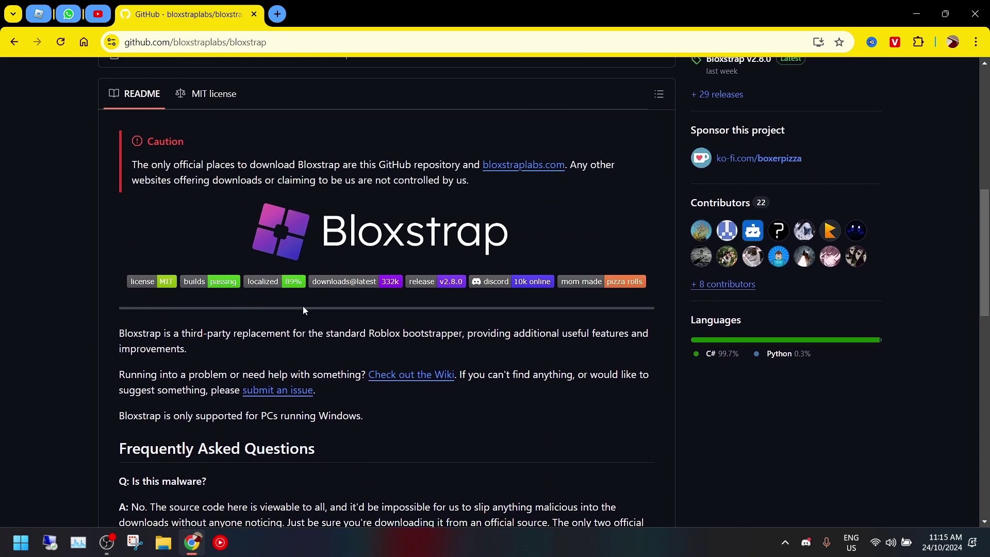
pyautogui.click(358, 286)
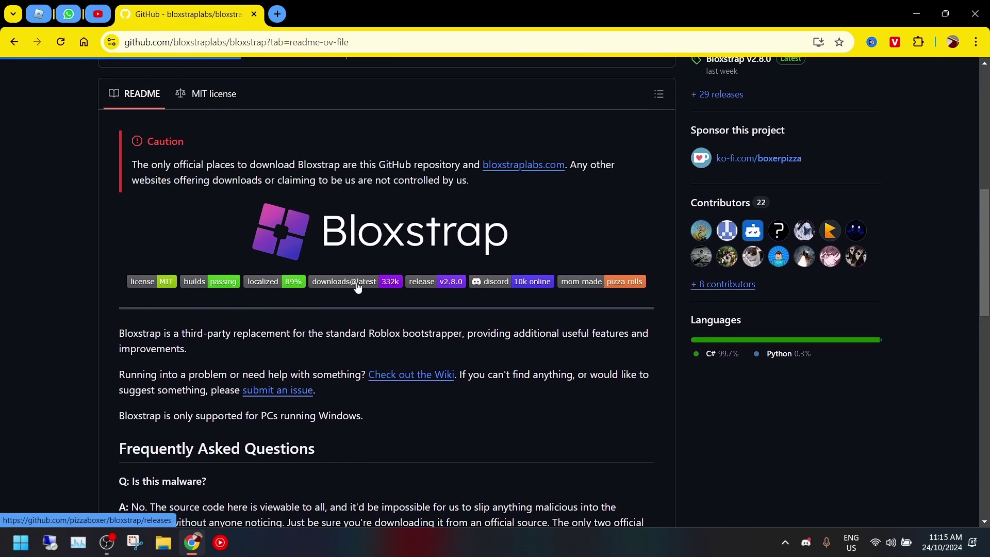
pyautogui.scroll(-1, 652, 247)
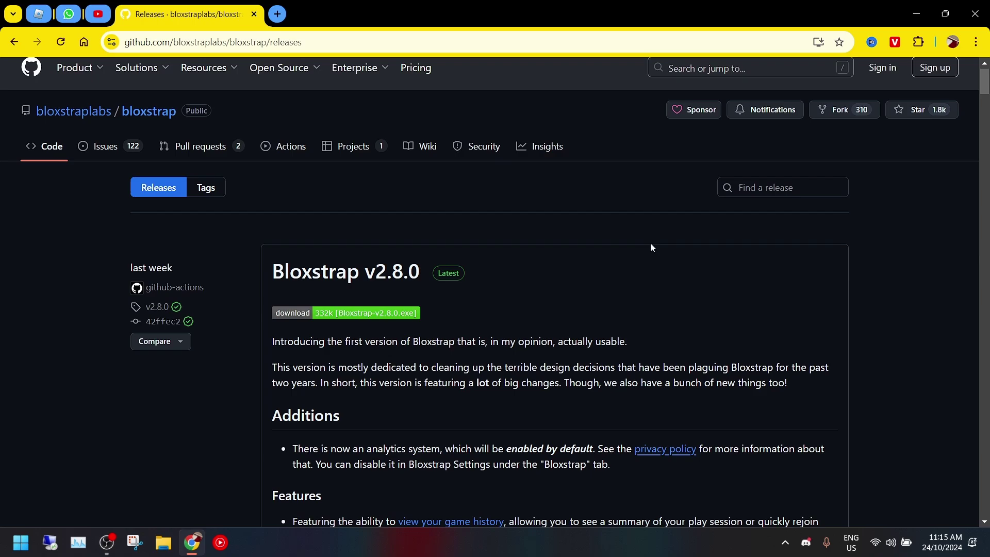
pyautogui.scroll(-2, 652, 247)
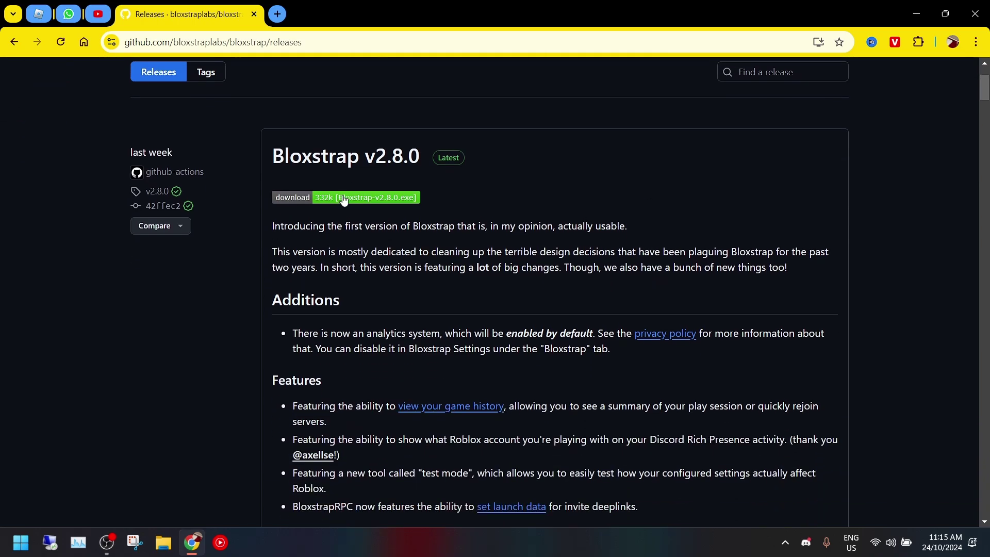
pyautogui.scroll(-3, 353, 202)
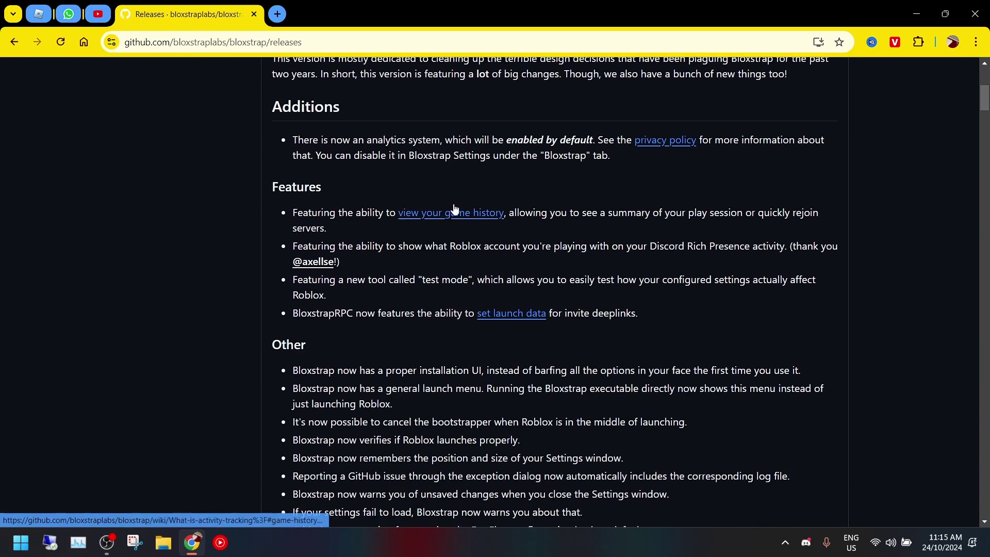
pyautogui.scroll(5, 621, 306)
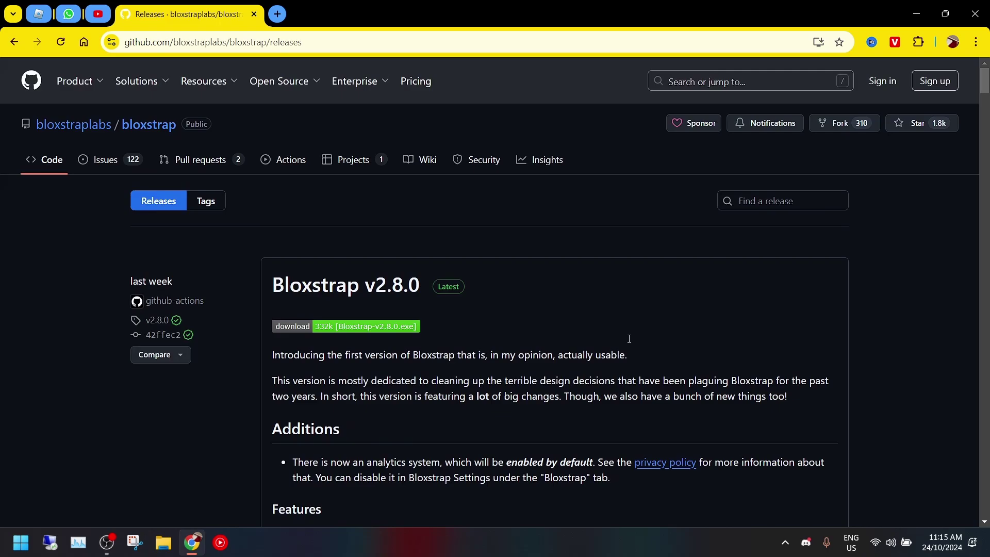
# Leave the browser, find the installed Bloxstrap app by searching "bloxstrap", and open its settings.
pyautogui.click(919, 13)
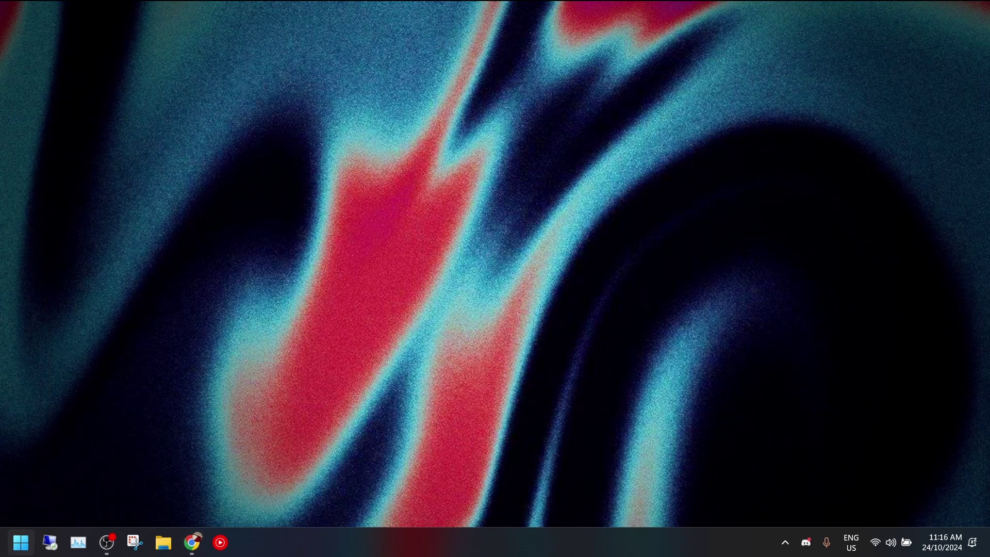
pyautogui.click(20, 543)
pyautogui.write('bloxstrap')
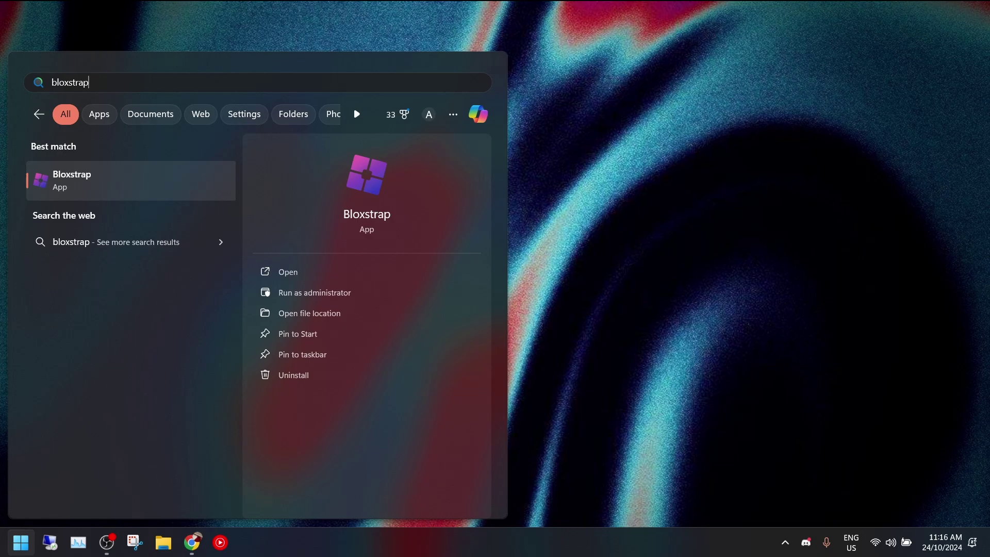
pyautogui.click(73, 185)
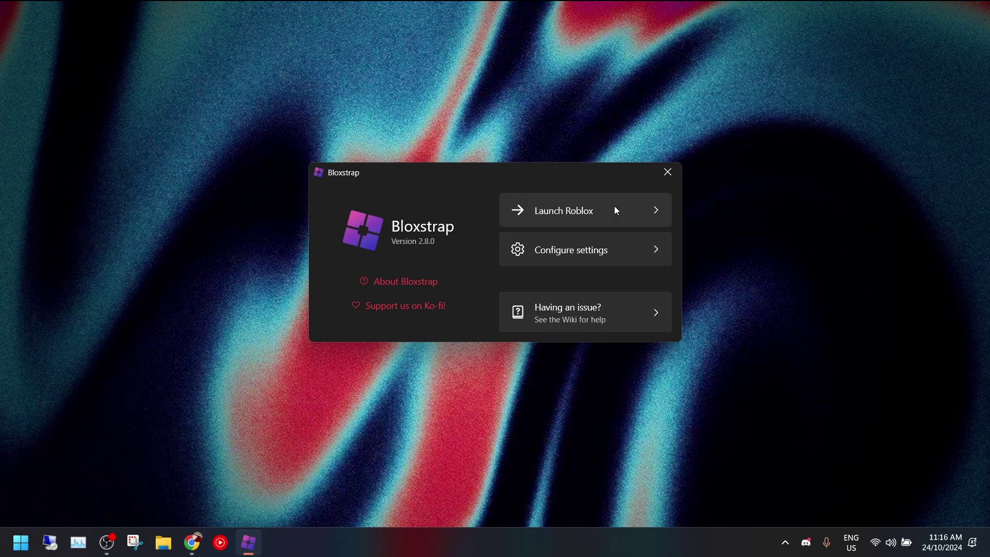
pyautogui.click(607, 262)
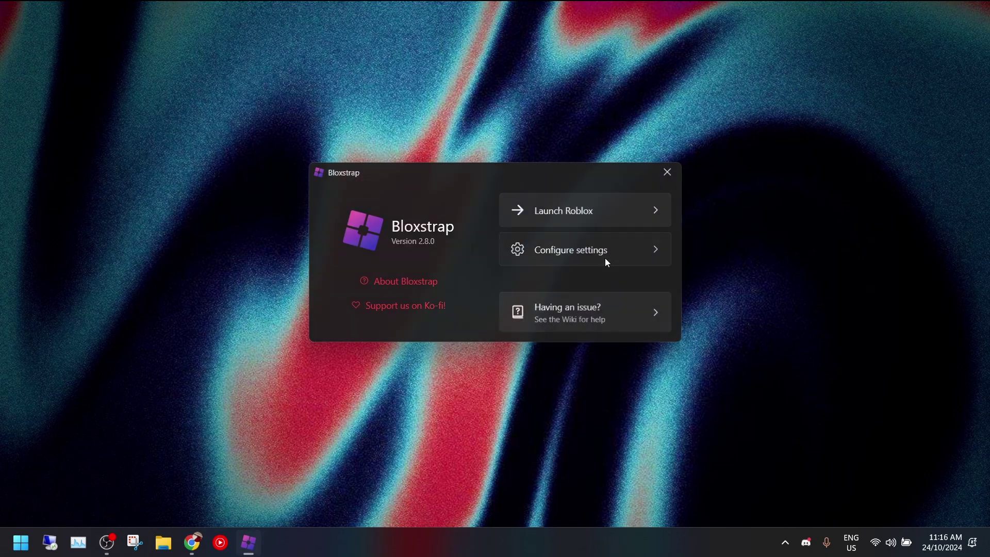
pyautogui.moveTo(519, 84); pyautogui.dragTo(515, 50)
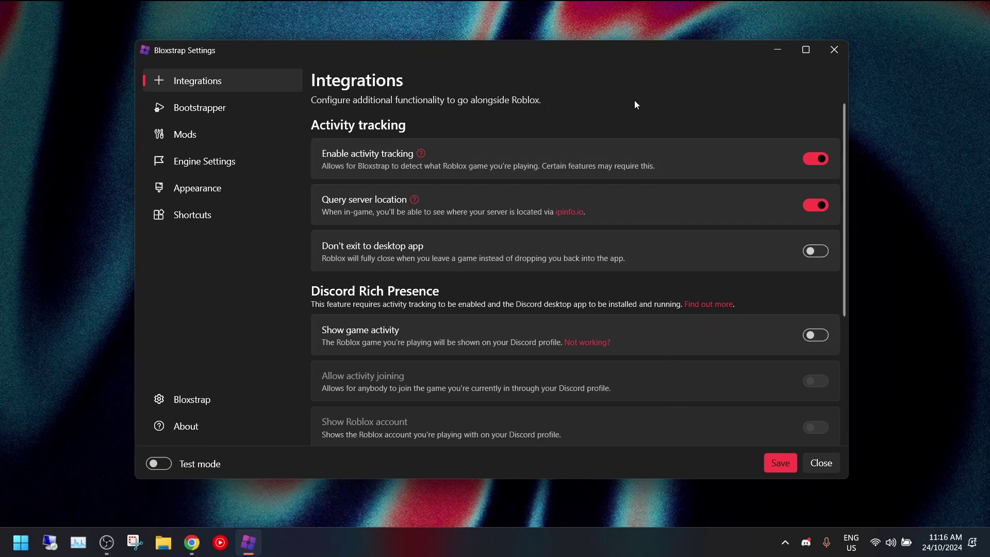
# Look through the Integrations, Bootstrapper and Mods options.
pyautogui.scroll(-5, 655, 187)
pyautogui.scroll(5, 628, 412)
pyautogui.click(216, 107)
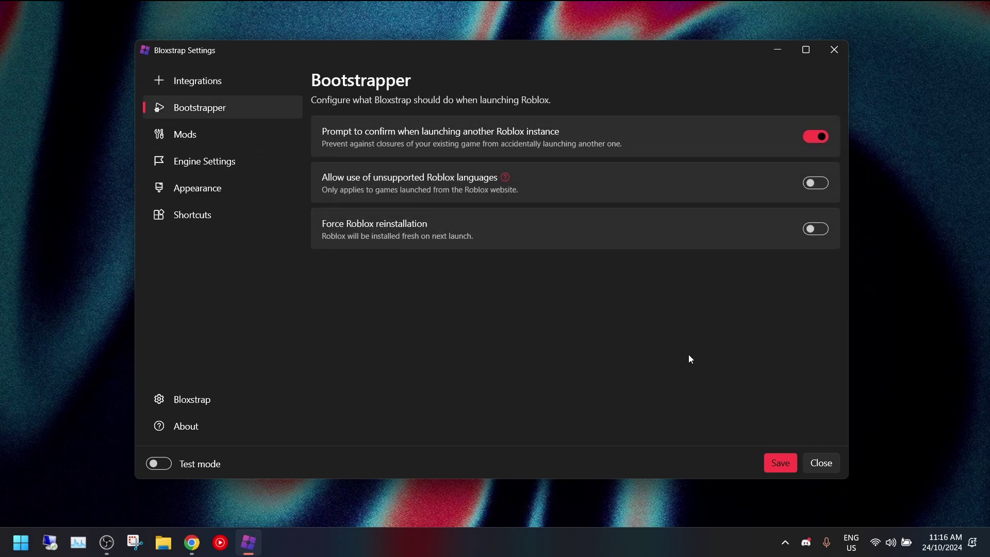
pyautogui.click(218, 133)
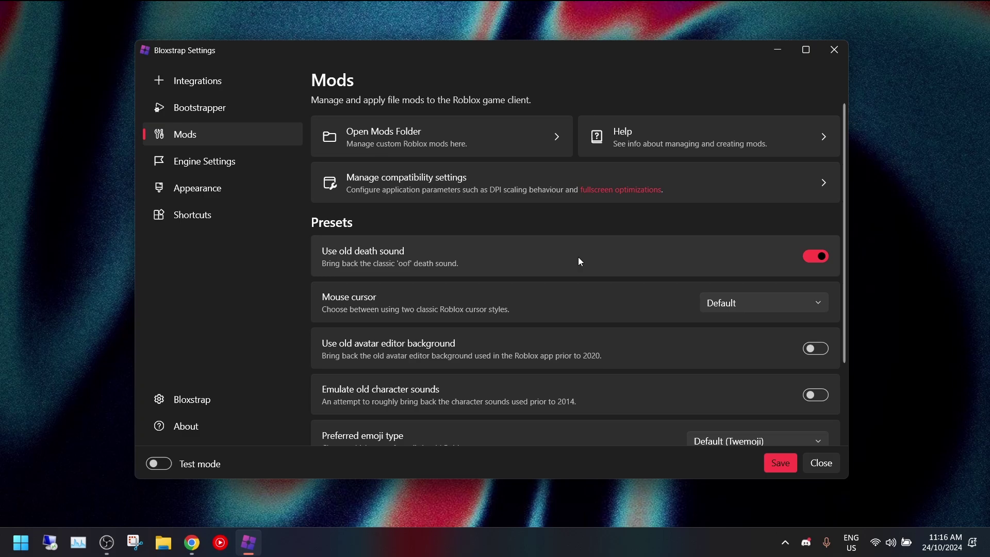
pyautogui.scroll(-3, 762, 250)
pyautogui.scroll(3, 568, 393)
# Open the Fast Flag Editor from Engine Settings and maximize the window.
pyautogui.click(198, 161)
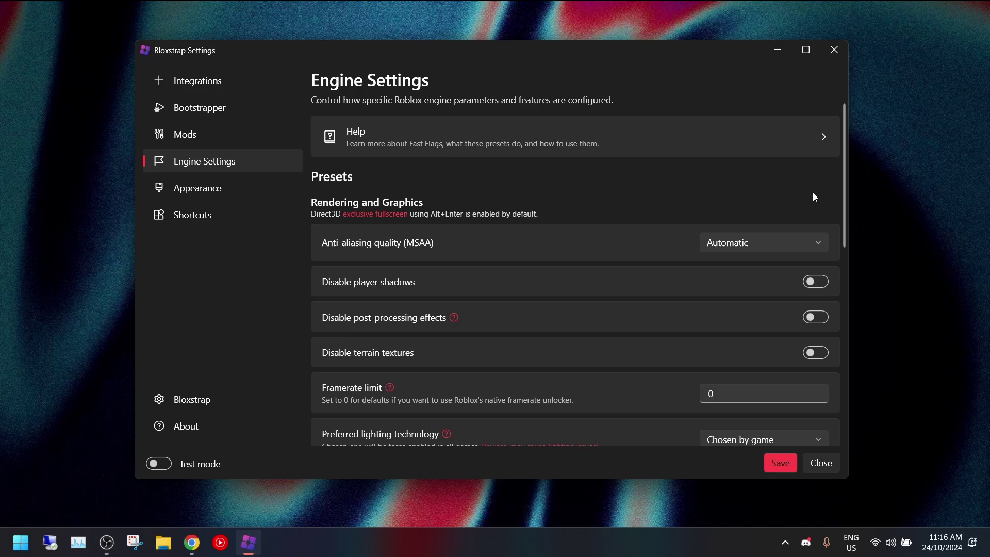
pyautogui.moveTo(846, 187); pyautogui.dragTo(860, 382)
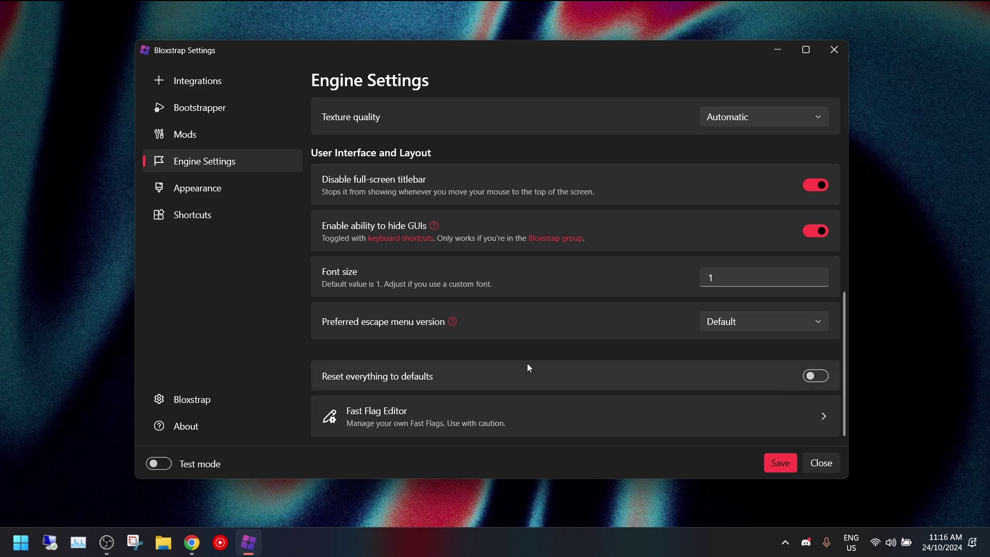
pyautogui.click(483, 431)
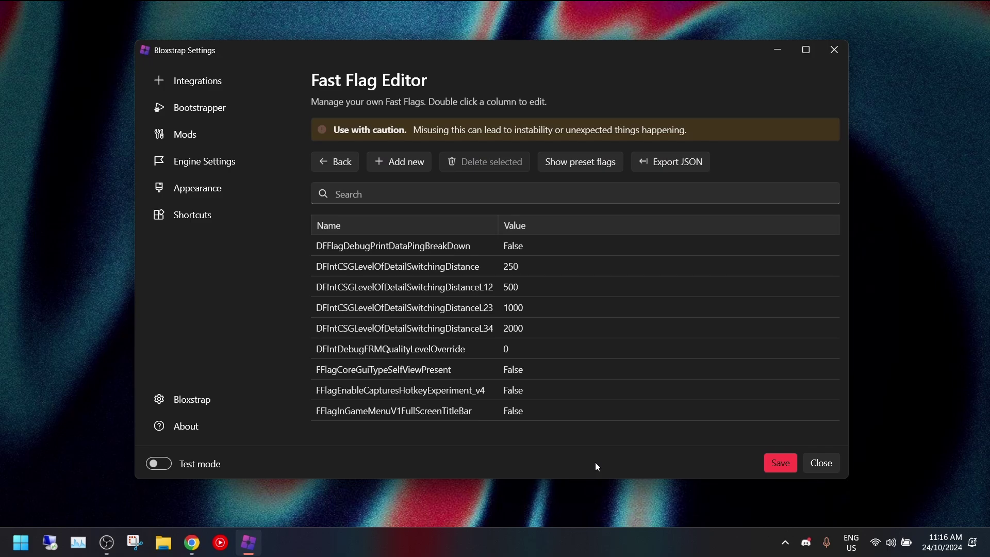
pyautogui.click(799, 54)
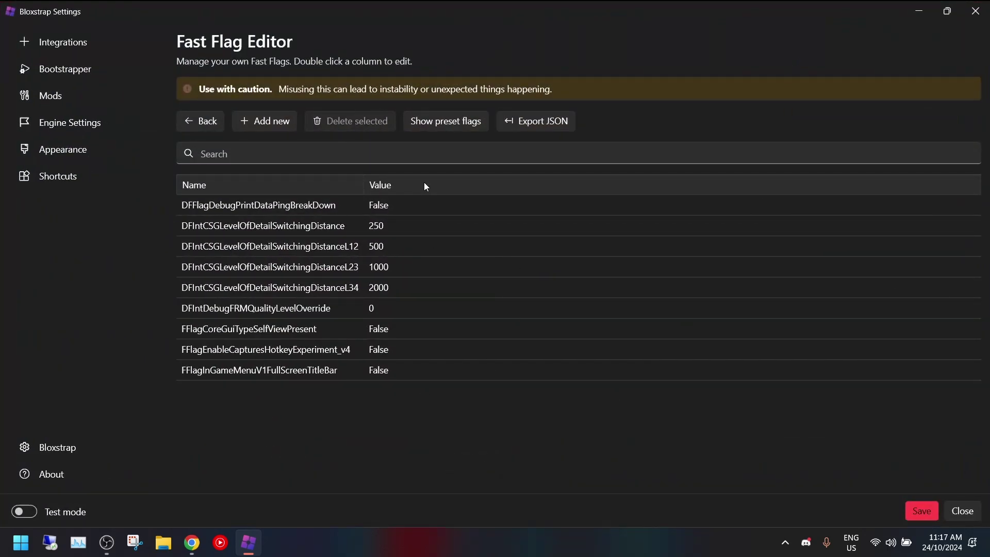
# Export the current fast flags as JSON and delete all the flags listed in the editor.
pyautogui.click(550, 120)
pyautogui.click(533, 283)
pyautogui.moveTo(355, 203); pyautogui.dragTo(433, 370)
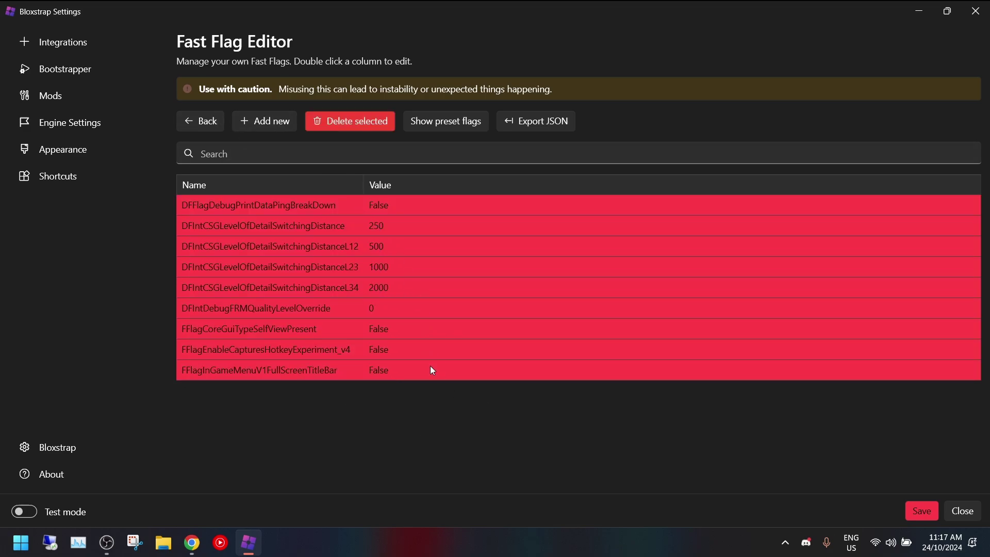
pyautogui.click(367, 122)
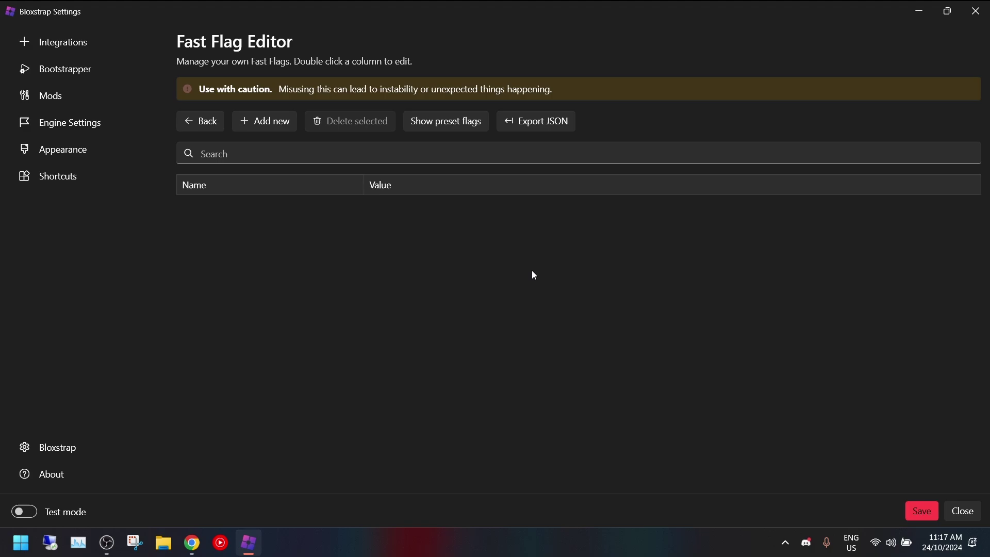
# Check the preset flags in the emptied list, then hide them again.
pyautogui.click(462, 119)
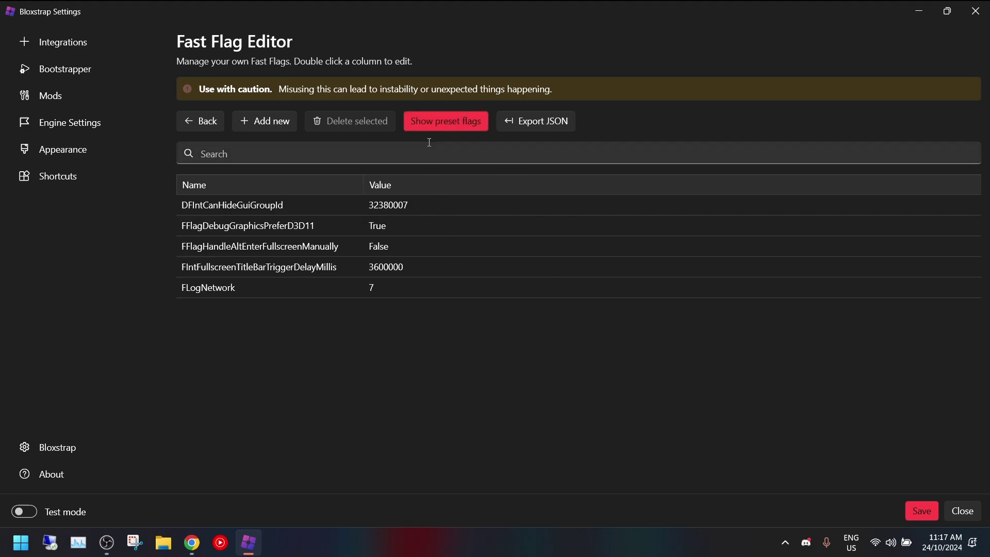
pyautogui.click(454, 122)
# Import the copied fast flag JSON with level-of-detail switching distances of 250, 500, 1000 and 2000, overwriting the conflicting flag values.
pyautogui.click(271, 120)
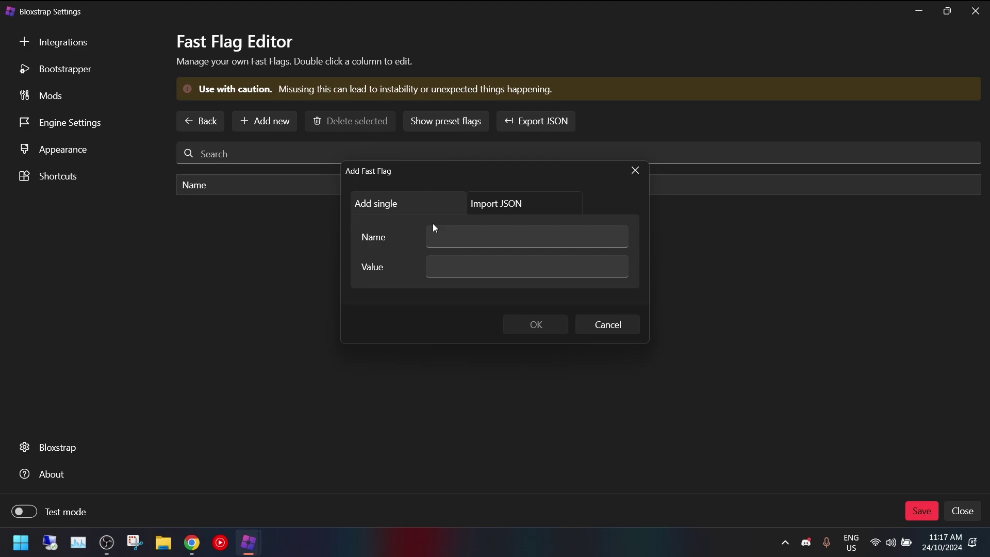
pyautogui.moveTo(459, 182); pyautogui.dragTo(669, 230)
pyautogui.click(717, 255)
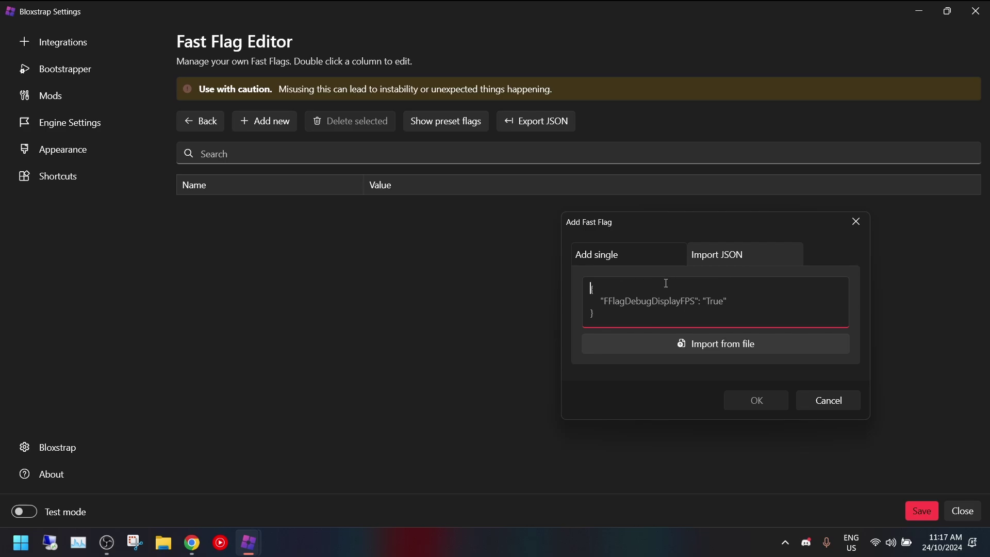
pyautogui.hotkey('ctrl', 'v')
pyautogui.moveTo(680, 232); pyautogui.dragTo(721, 88)
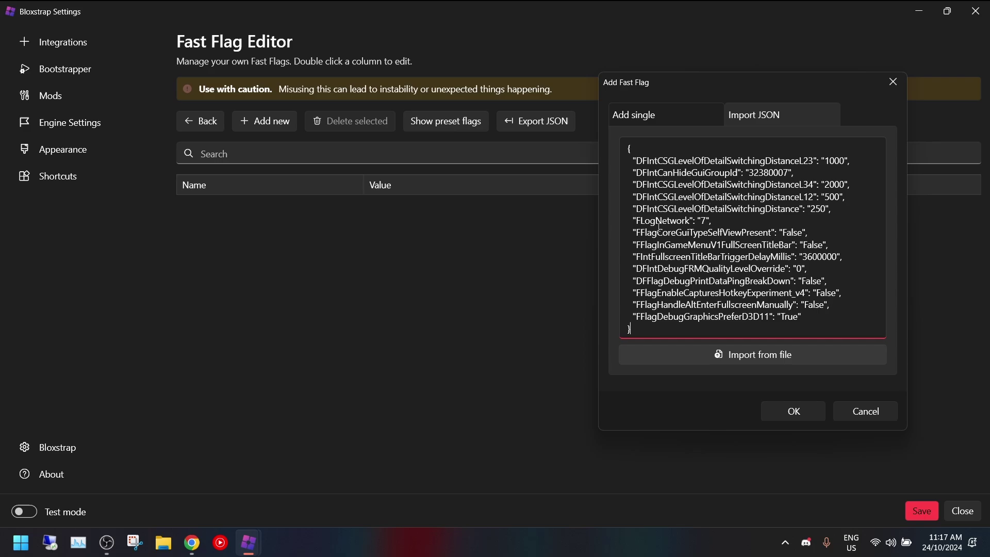
pyautogui.click(795, 413)
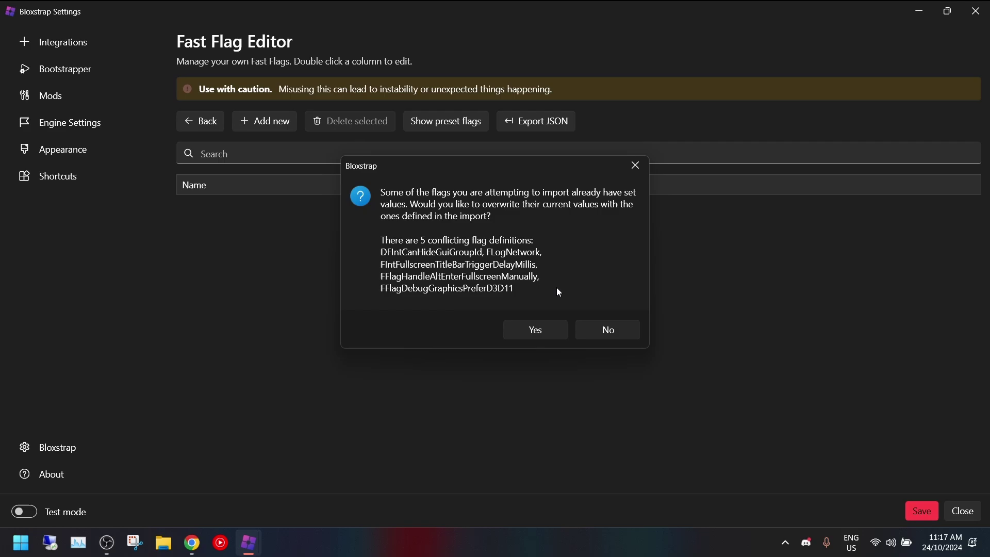
pyautogui.click(546, 337)
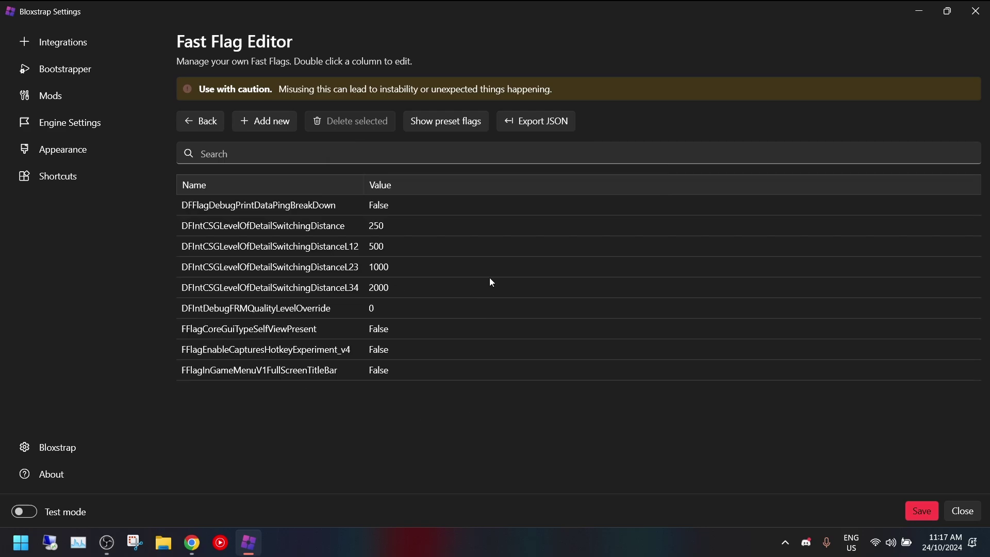
# Examine the imported flags together with the preset flags, then hide the presets.
pyautogui.click(469, 125)
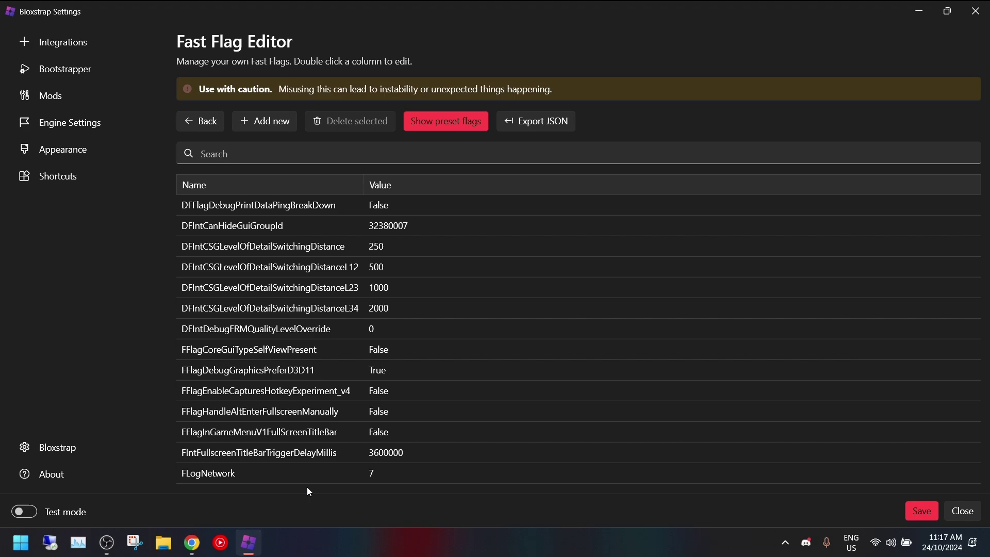
pyautogui.click(444, 122)
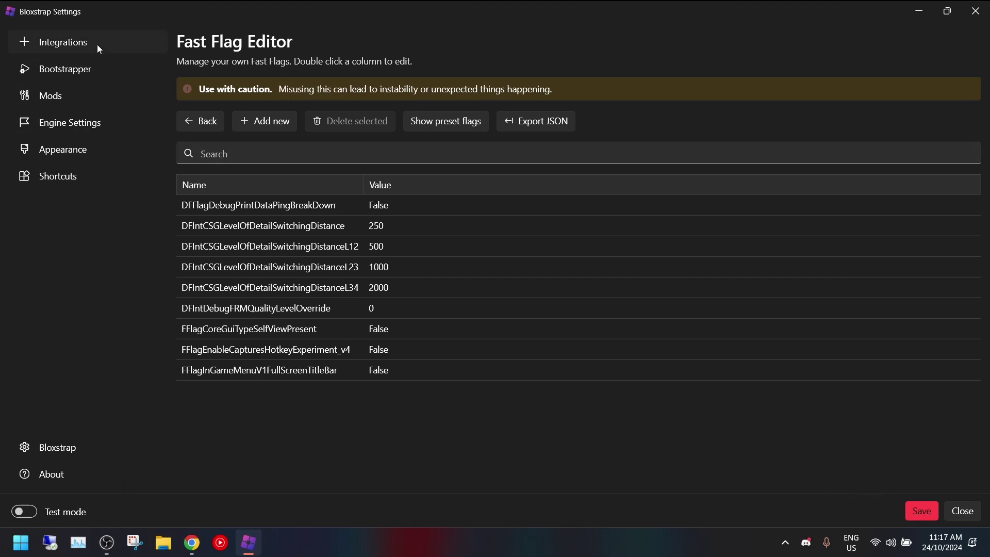
# Close the settings, launch Roblox from Bloxstrap and join the Terrain Generator Test experience.
pyautogui.click(962, 511)
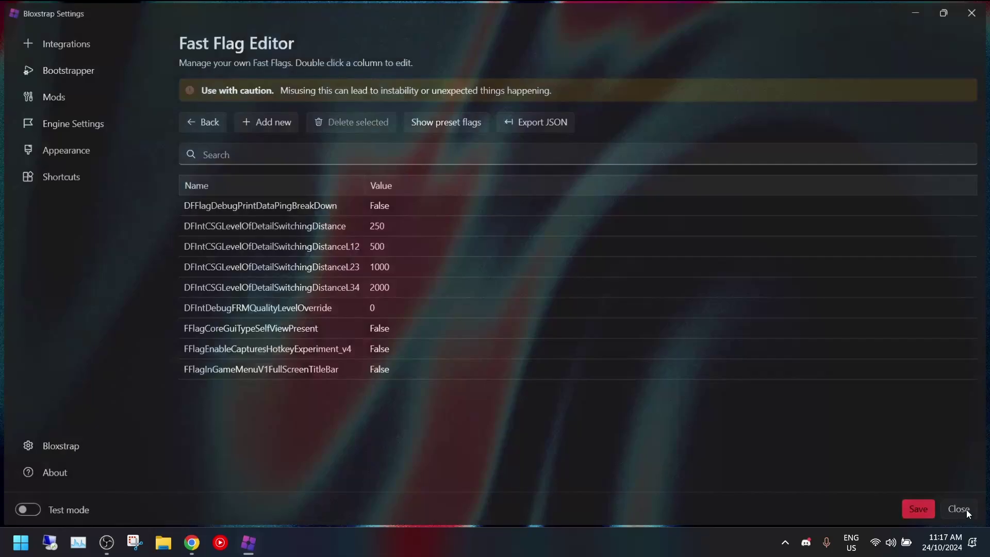
pyautogui.click(598, 204)
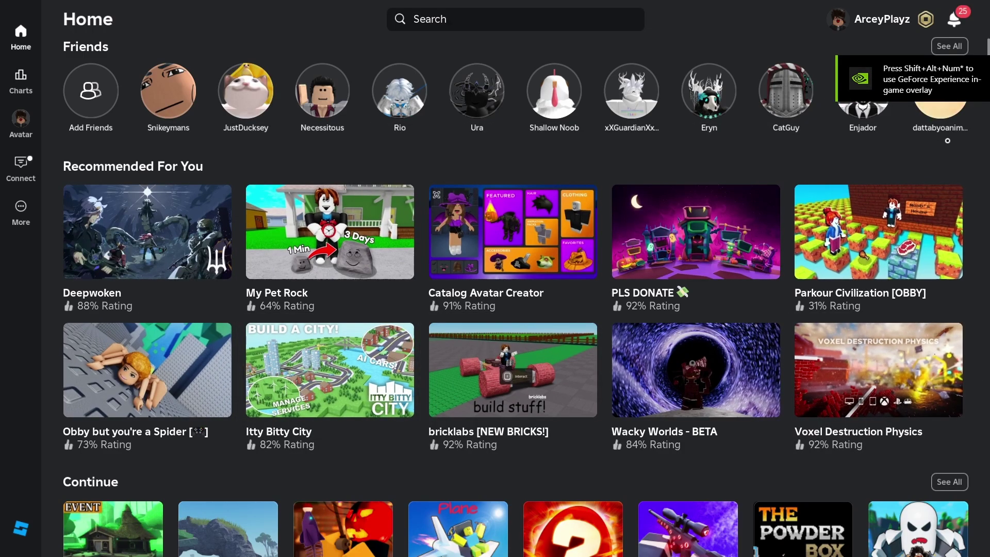
pyautogui.scroll(-2, 978, 170)
pyautogui.scroll(-2, 978, 171)
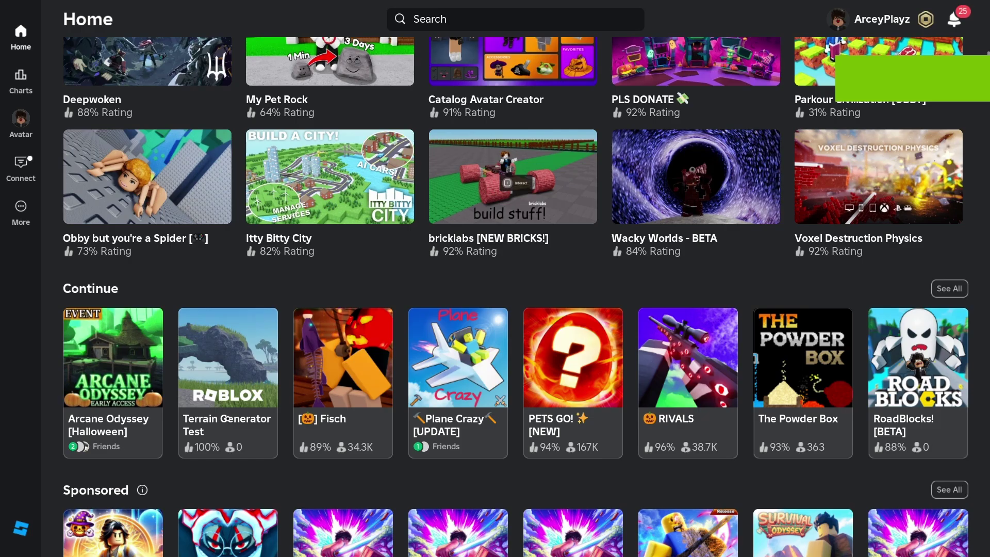
pyautogui.click(219, 457)
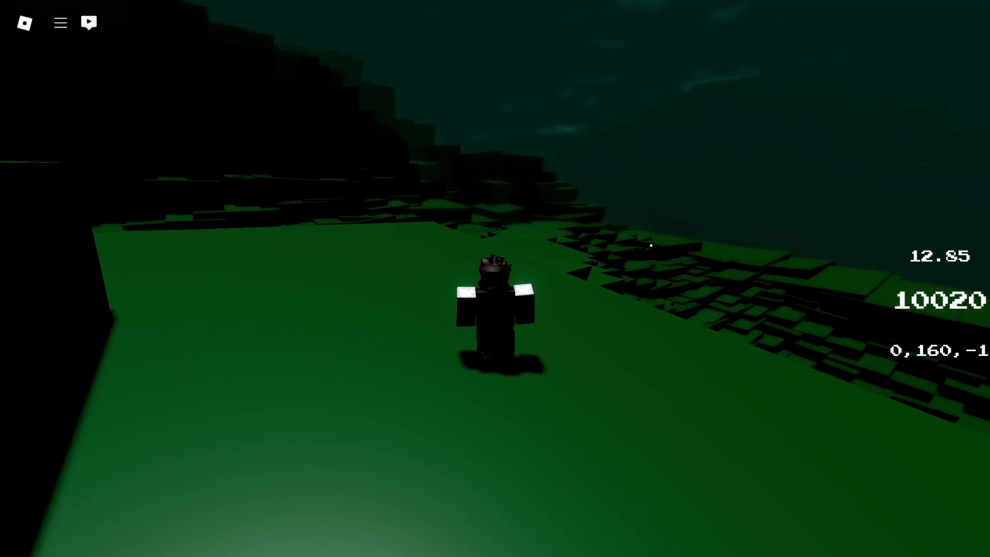
pyautogui.press('space')
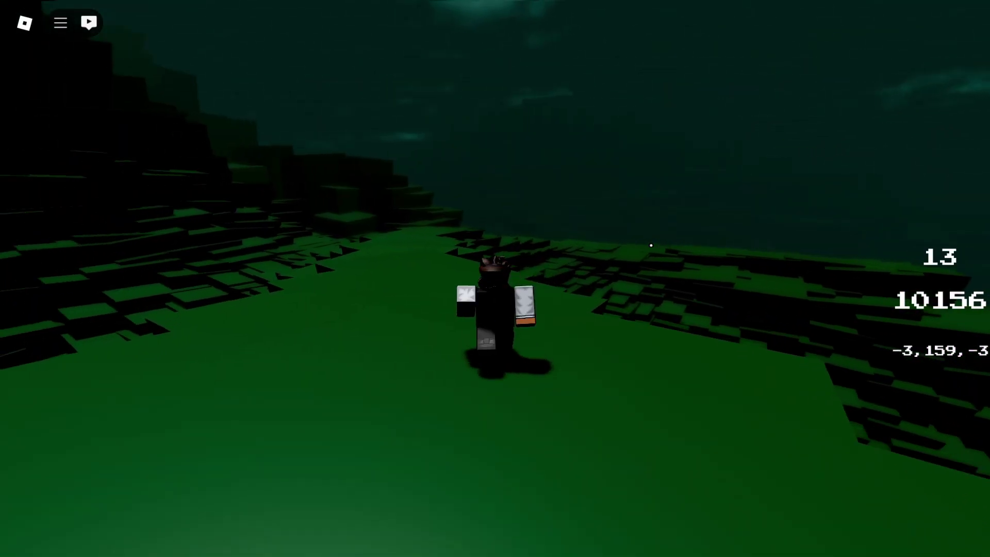
# Move the avatar forward across the green terrain, and show and hide the chat window along the way.
pyautogui.press('space')
pyautogui.press('w')
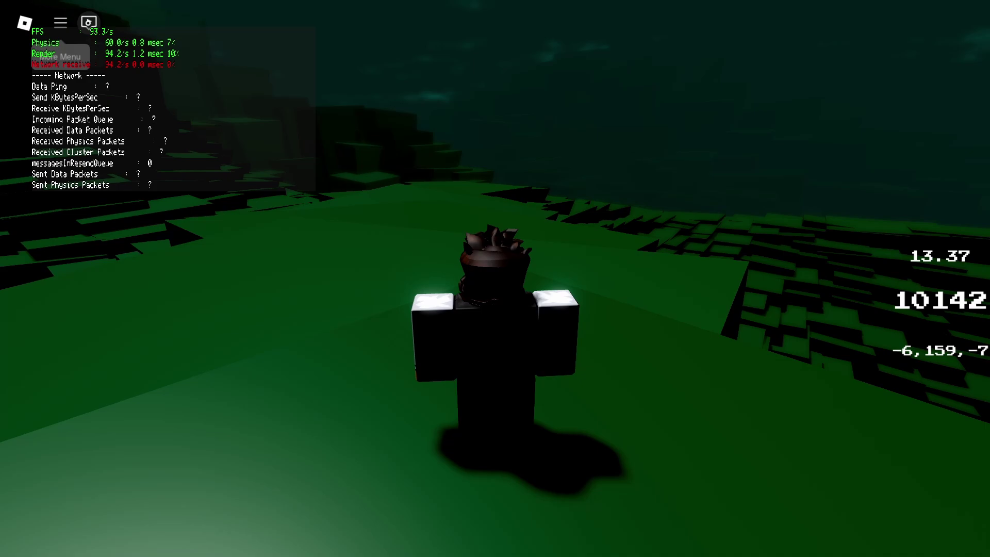
pyautogui.press('shift')
pyautogui.press('w')
pyautogui.click(88, 23)
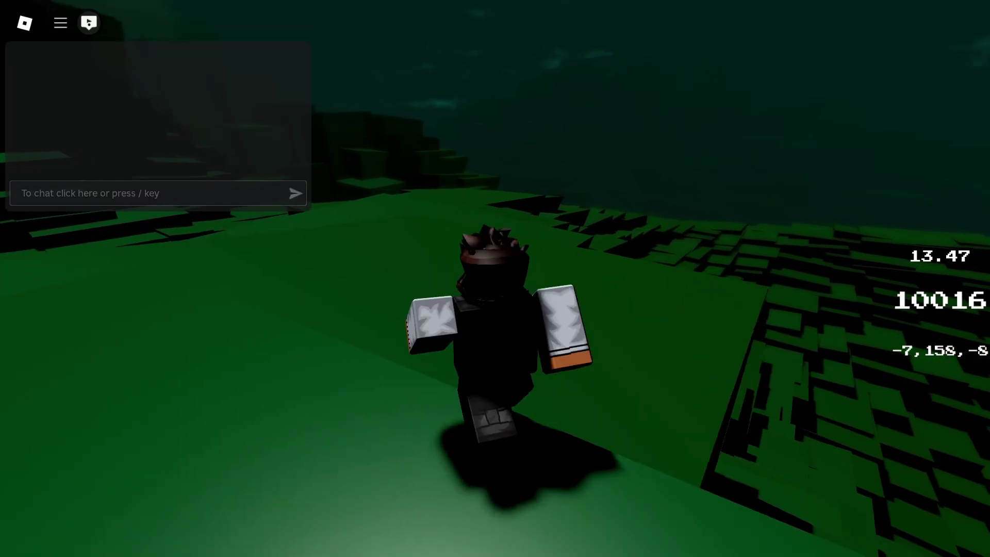
pyautogui.click(89, 23)
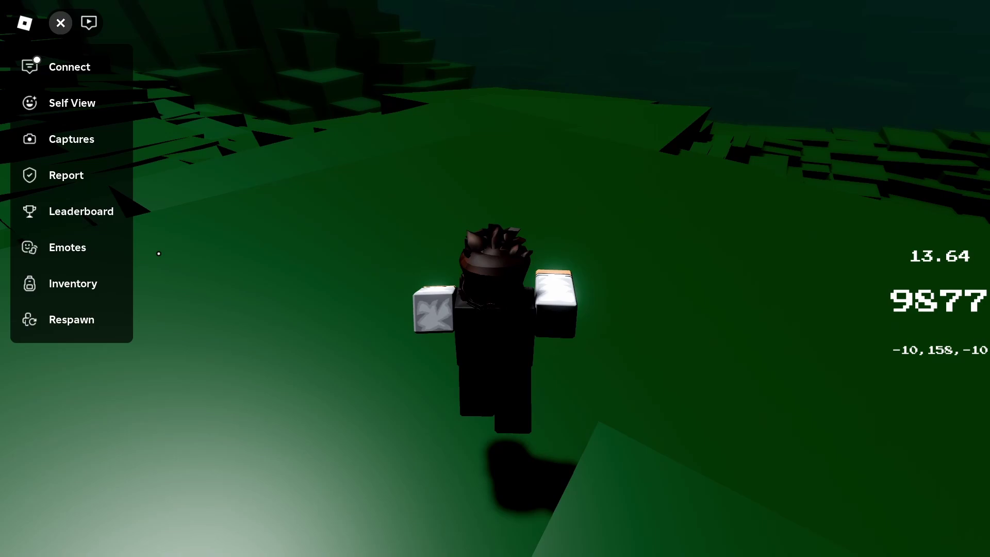
# Explore the terrain with a zoomed-out, turning camera to examine how nearby and distant blocks, shadows and sky render.
pyautogui.scroll(-2, 159, 254)
pyautogui.rightClick(380, 207)
pyautogui.press('w')
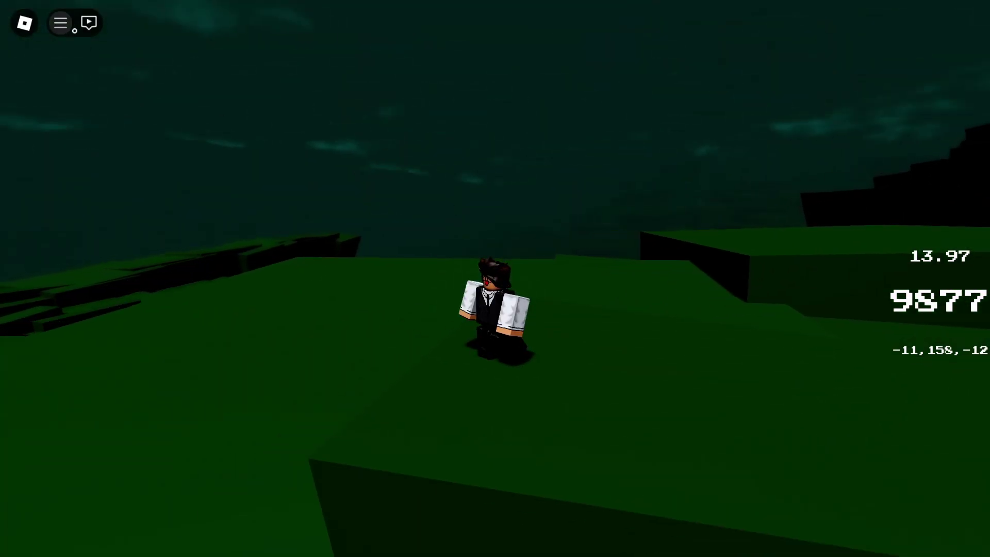
pyautogui.click(88, 22)
pyautogui.press('s')
pyautogui.click(89, 23)
pyautogui.press('Left')
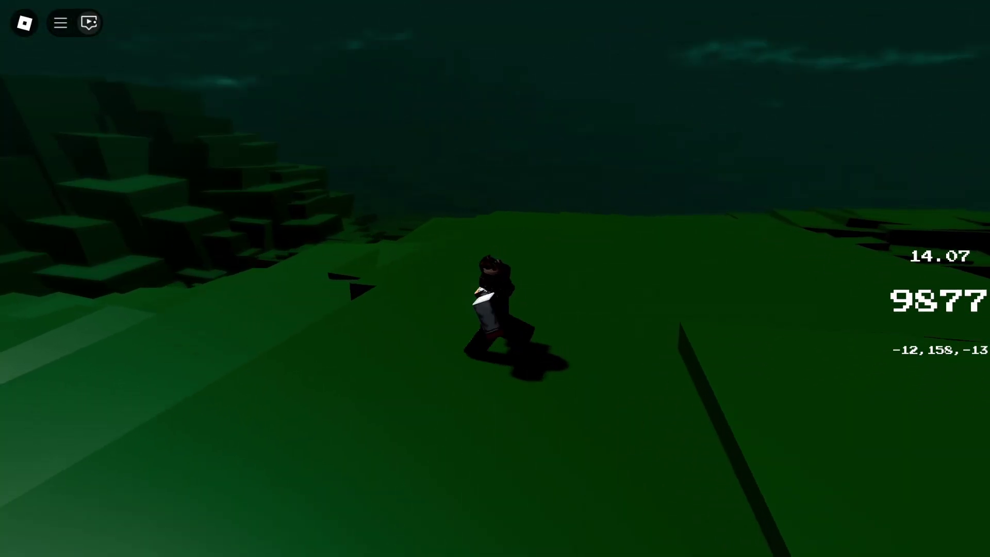
pyautogui.click(89, 23)
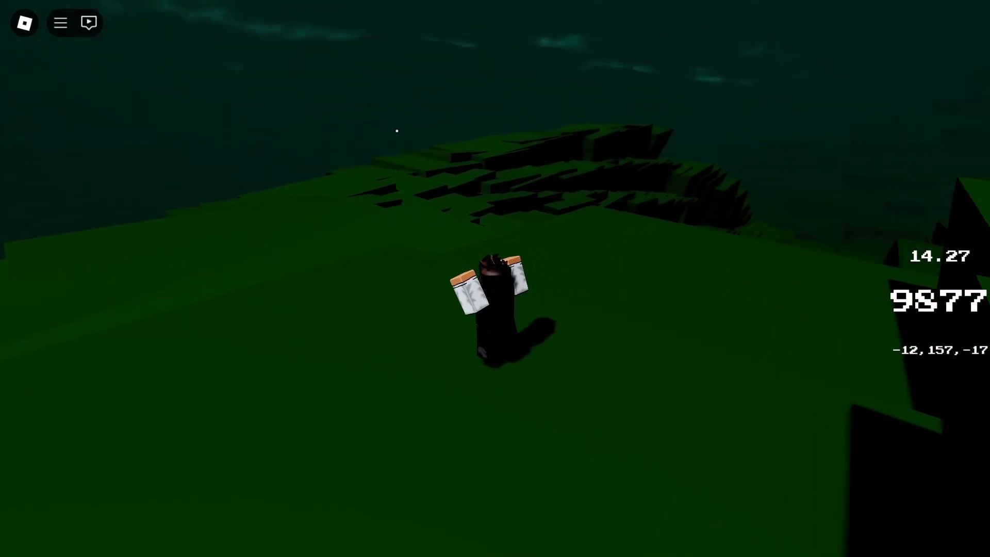
pyautogui.scroll(-2, 482, 203)
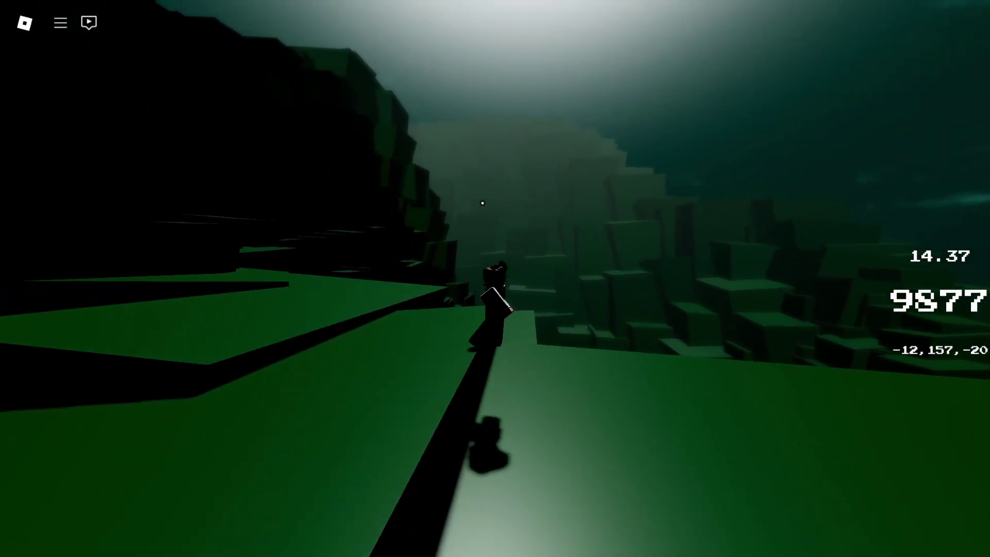
pyautogui.press('space')
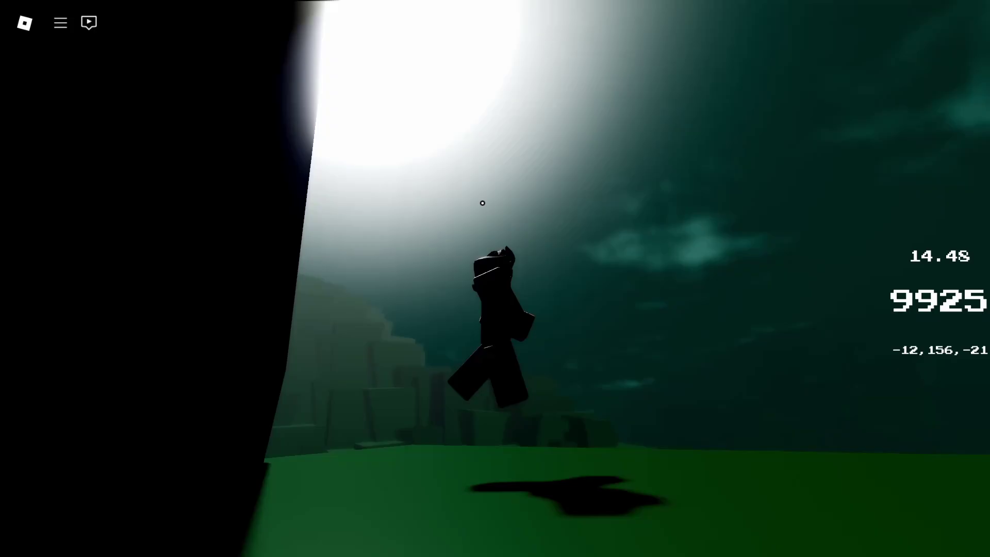